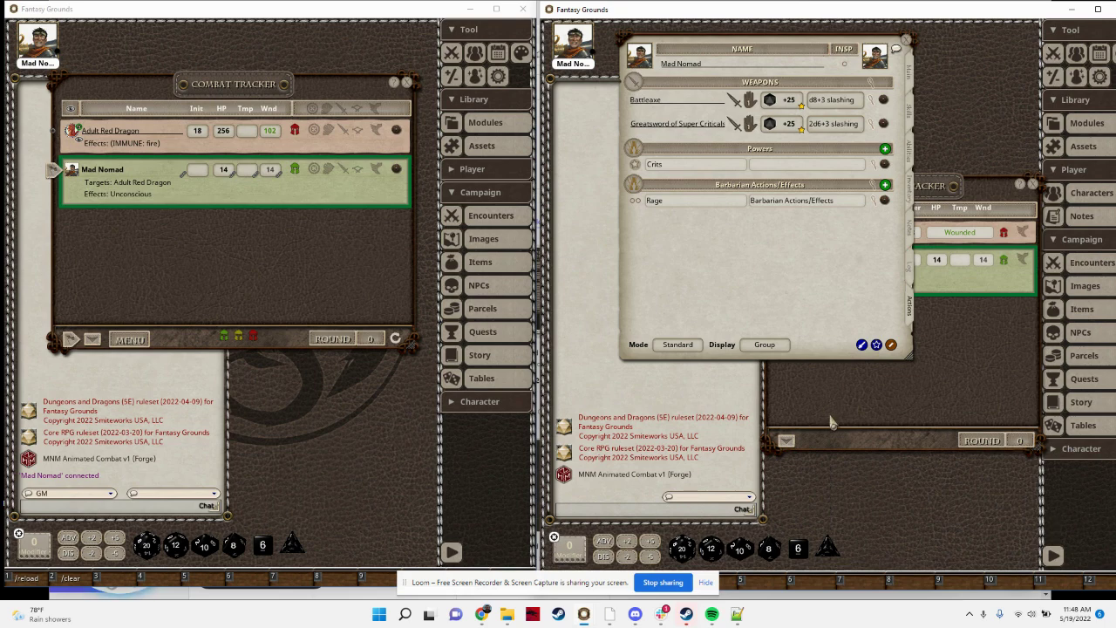
- Arrange the player's combat tracker and Mad Nomad's character sheet, with the sheet in front showing its weapons
{"action": "left_click_drag", "start_coordinate": [831, 419], "coordinate": [822, 455]}
{"action": "left_click_drag", "start_coordinate": [691, 253], "coordinate": [666, 255]}
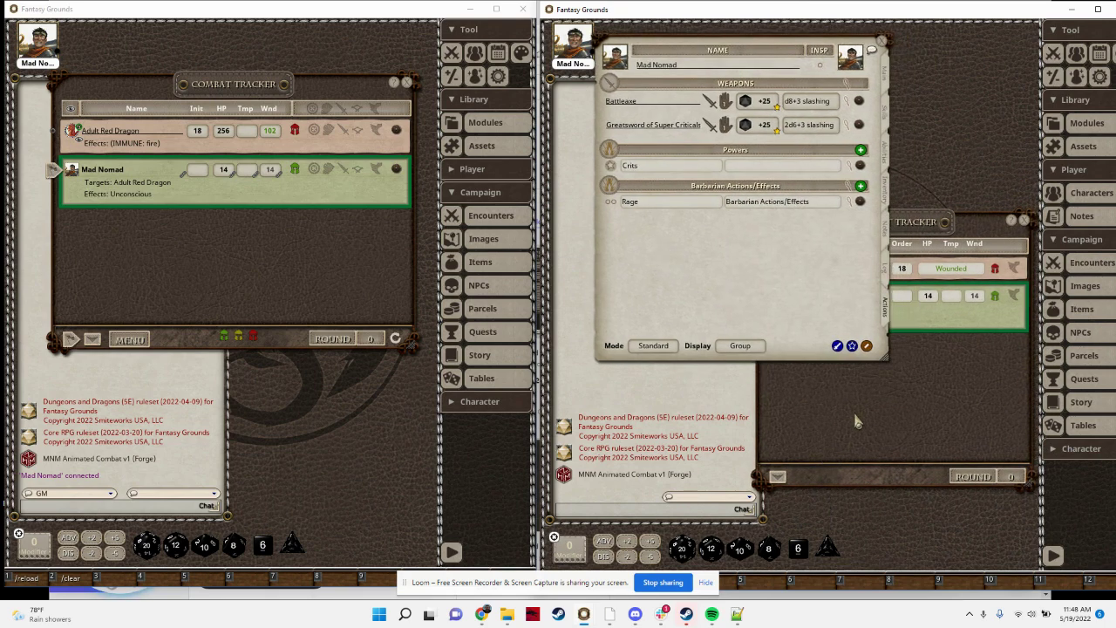
{"action": "left_click_drag", "start_coordinate": [855, 421], "coordinate": [861, 455]}
{"action": "left_click_drag", "start_coordinate": [672, 273], "coordinate": [668, 287]}
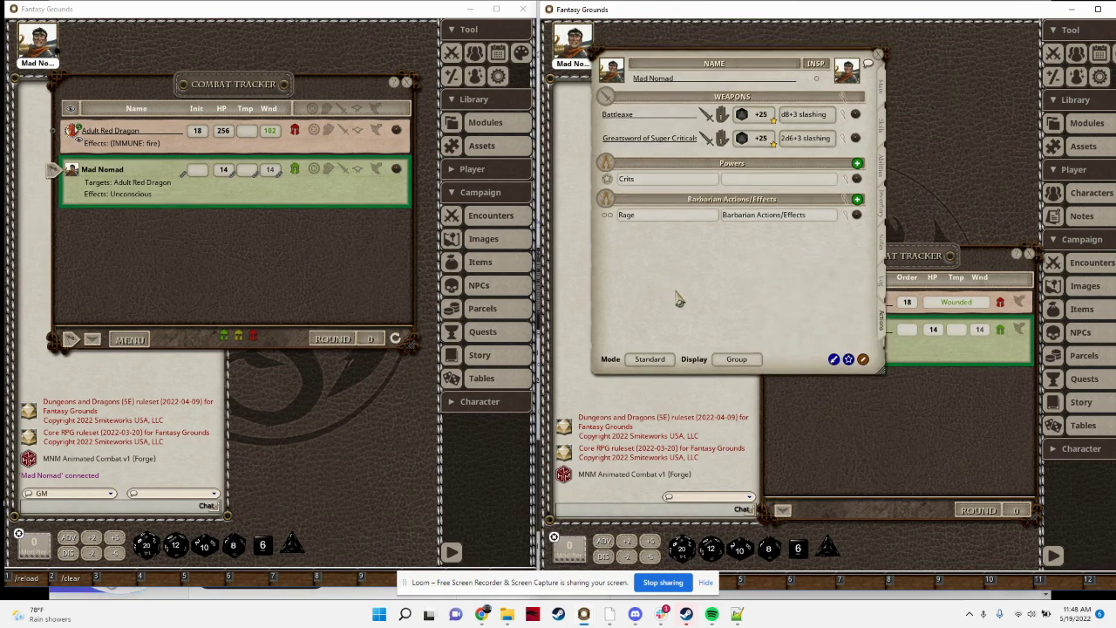
{"action": "left_click", "coordinate": [907, 434]}
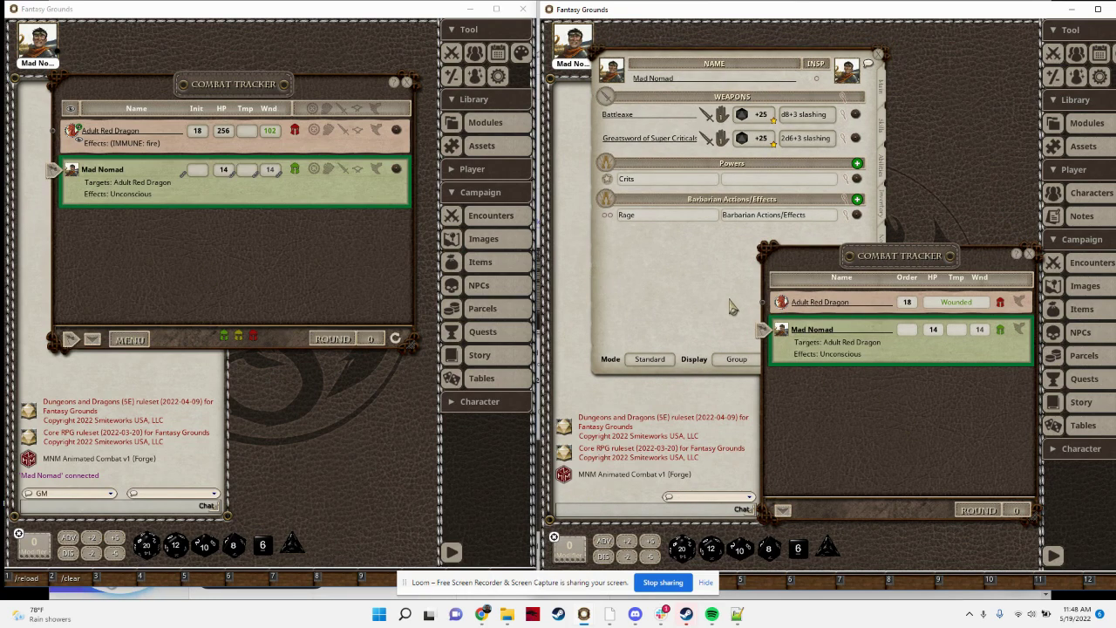
{"action": "left_click", "coordinate": [677, 306]}
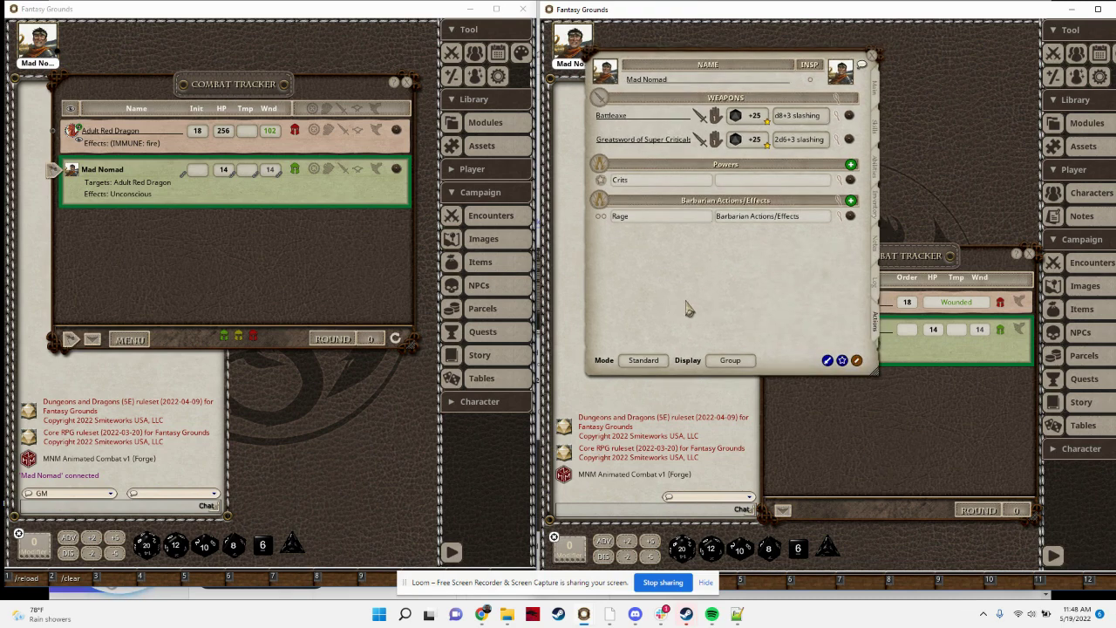
- Roll Mad Nomad's attack and damage against the Adult Red Dragon with the Battleaxe and the Greatsword of Super Criticals, repeating the greatsword attack once
{"action": "double_click", "coordinate": [750, 116]}
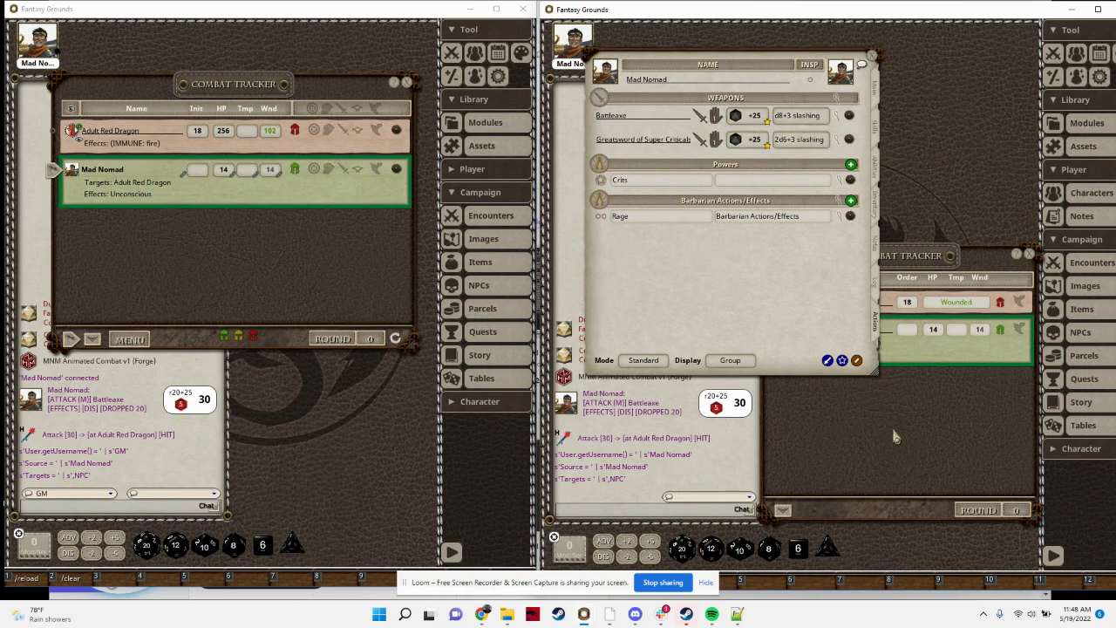
{"action": "double_click", "coordinate": [800, 122]}
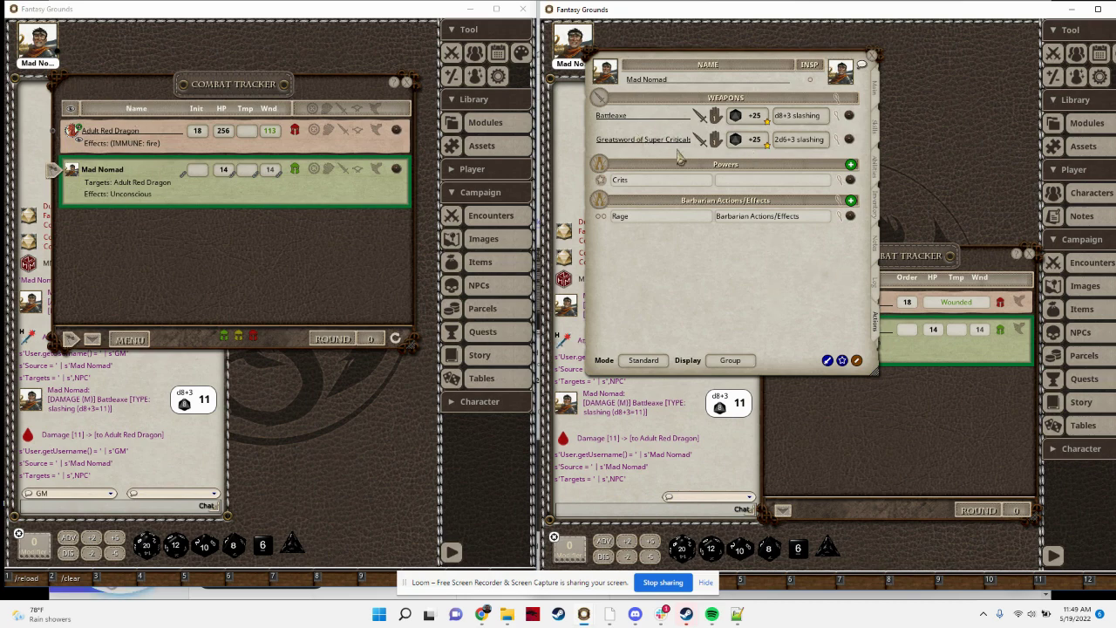
{"action": "double_click", "coordinate": [749, 142]}
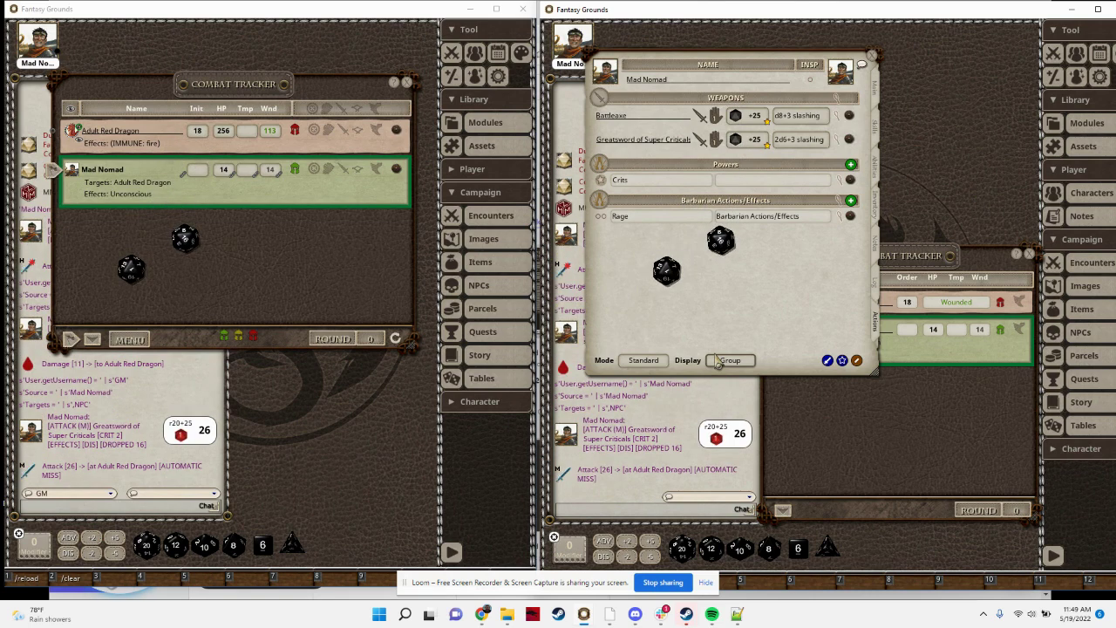
{"action": "double_click", "coordinate": [750, 140]}
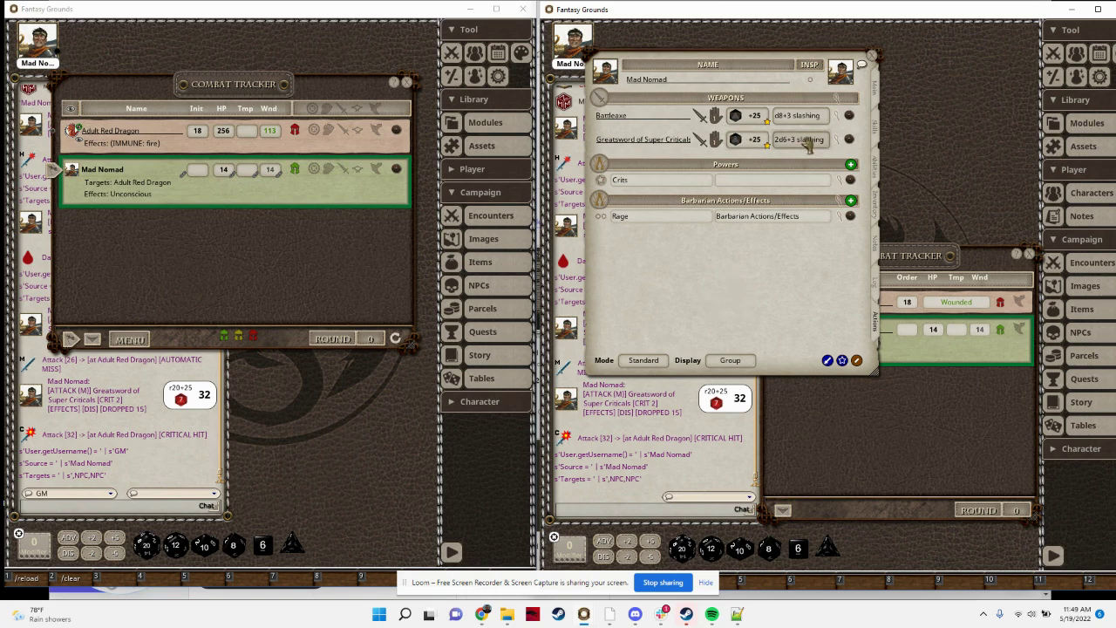
{"action": "double_click", "coordinate": [810, 144]}
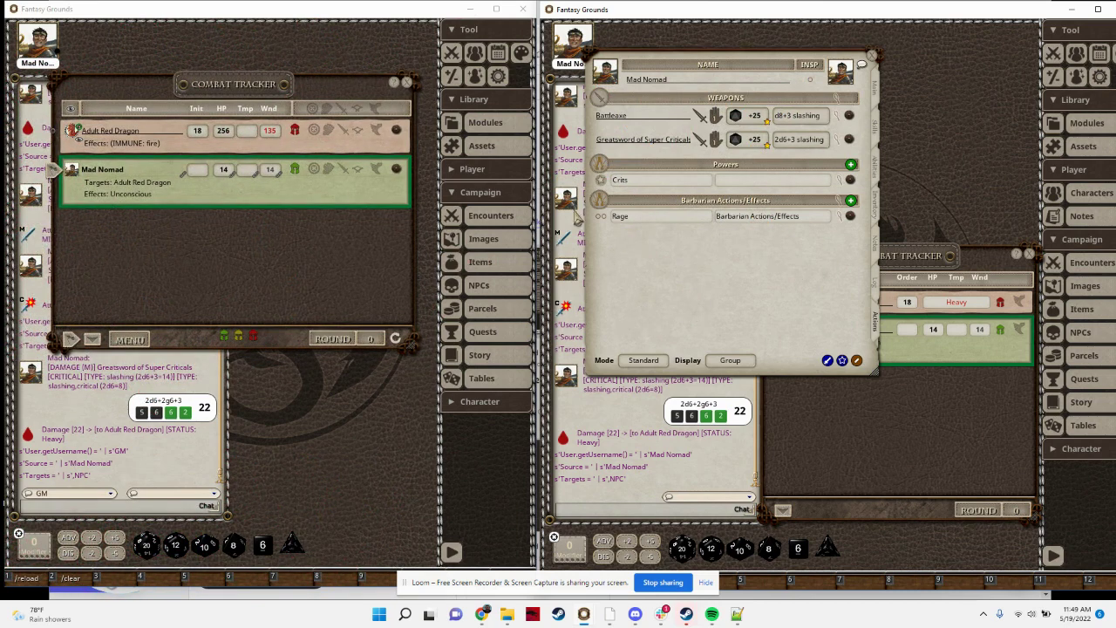
- Expand the Adult Red Dragon's actions in the GM combat tracker and roll its Claw attack against Mad Nomad
{"action": "left_click", "coordinate": [354, 259]}
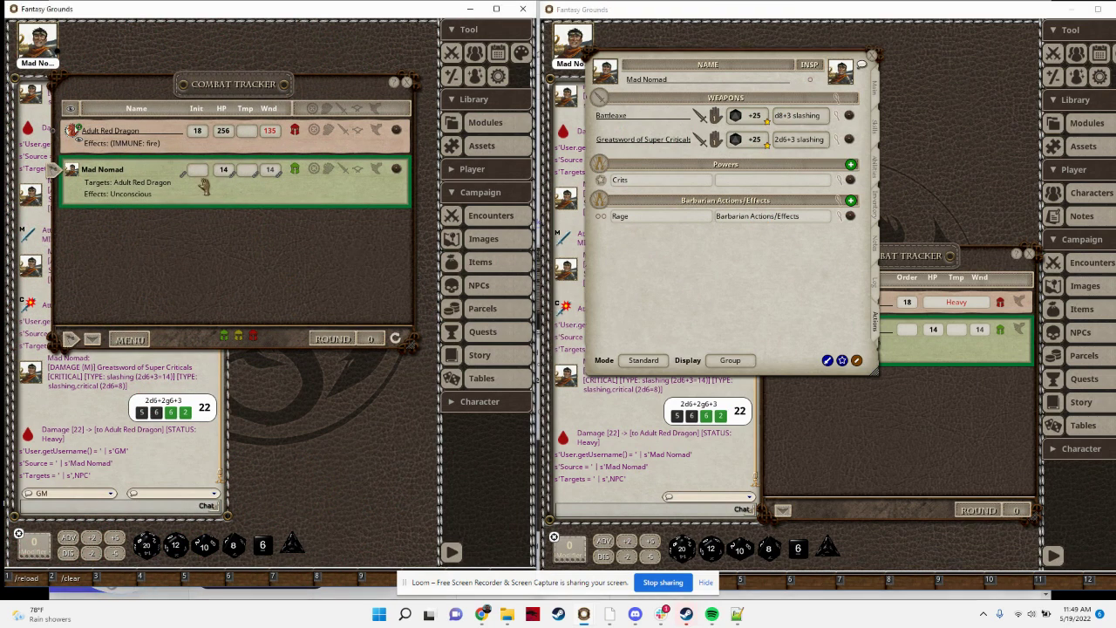
{"action": "left_click", "coordinate": [344, 133]}
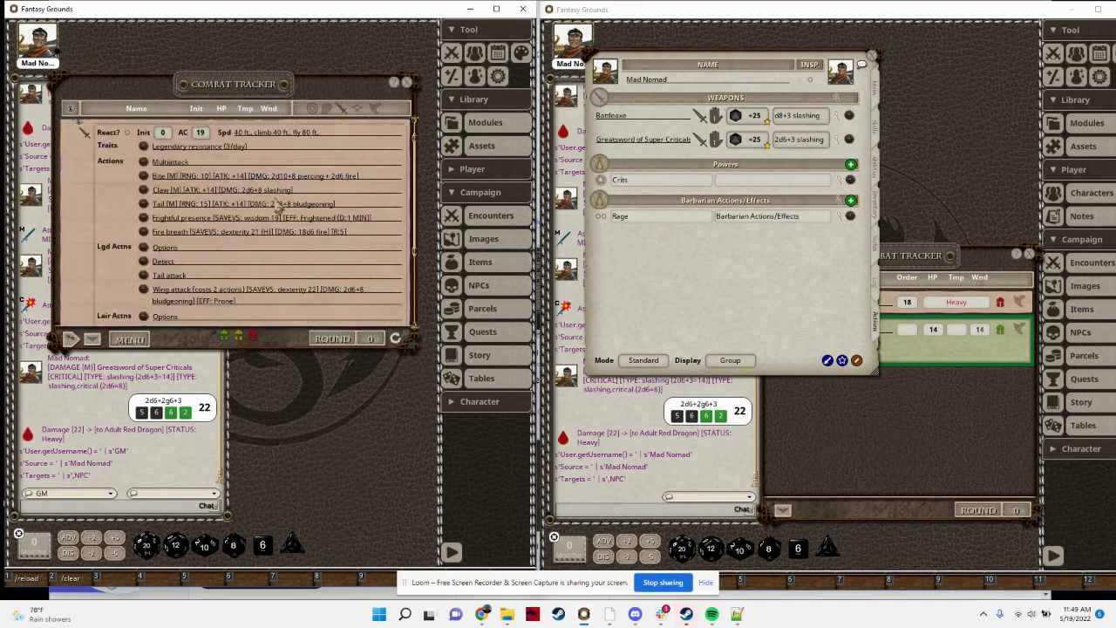
{"action": "scroll", "coordinate": [291, 196], "scroll_direction": "down", "scroll_amount": 5}
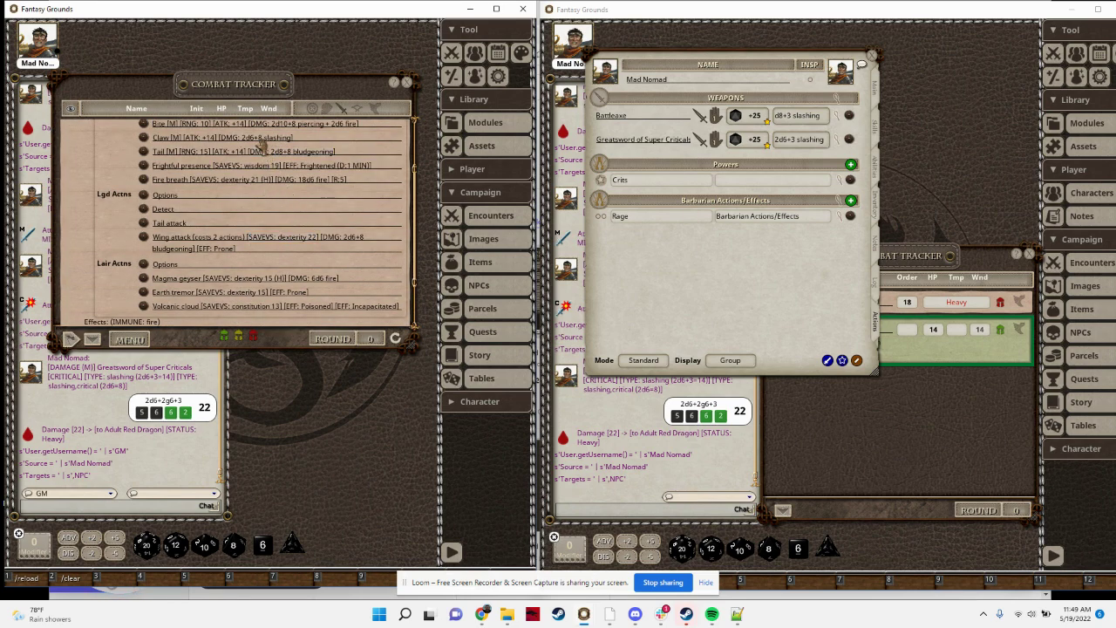
{"action": "scroll", "coordinate": [240, 237], "scroll_direction": "down", "scroll_amount": 3}
{"action": "left_click_drag", "start_coordinate": [240, 237], "coordinate": [95, 303]}
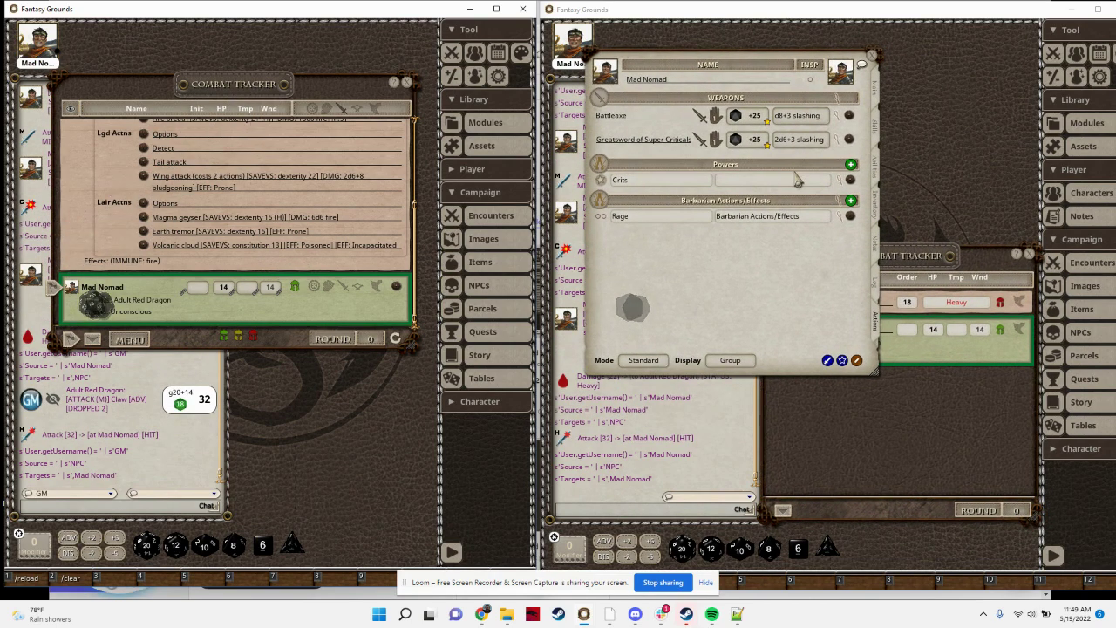
- Roll the dragon's Tail attack and its 2d8+8 bludgeoning damage against Mad Nomad
{"action": "scroll", "coordinate": [236, 225], "scroll_direction": "up", "scroll_amount": 2}
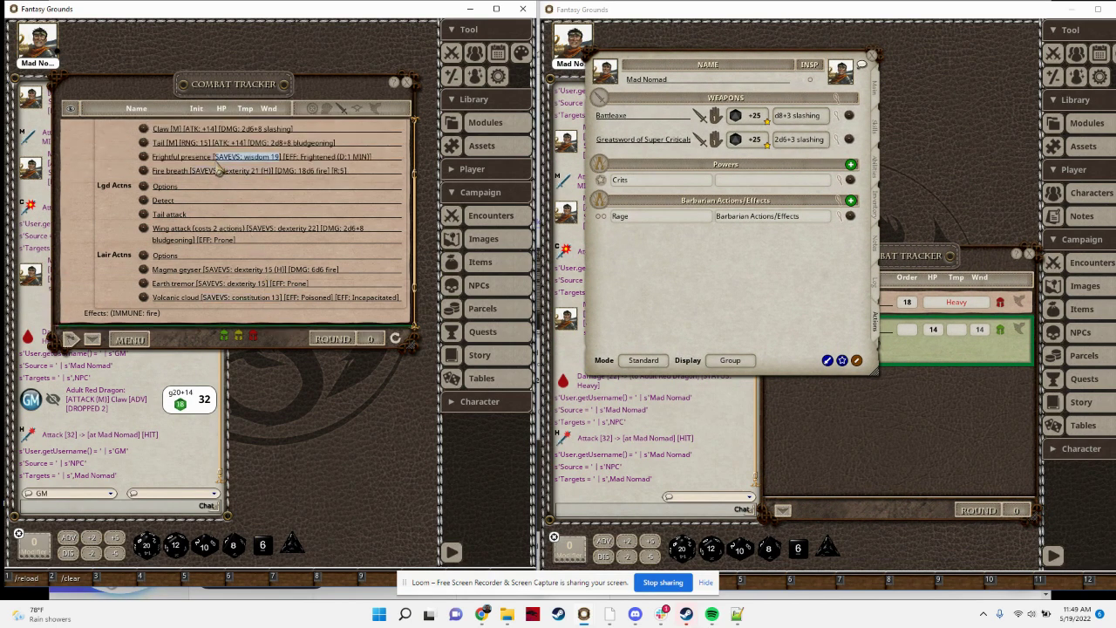
{"action": "left_click_drag", "start_coordinate": [255, 143], "coordinate": [261, 177]}
{"action": "scroll", "coordinate": [261, 178], "scroll_direction": "down", "scroll_amount": 2}
{"action": "scroll", "coordinate": [262, 223], "scroll_direction": "down", "scroll_amount": 1}
{"action": "left_click_drag", "start_coordinate": [262, 223], "coordinate": [244, 306]}
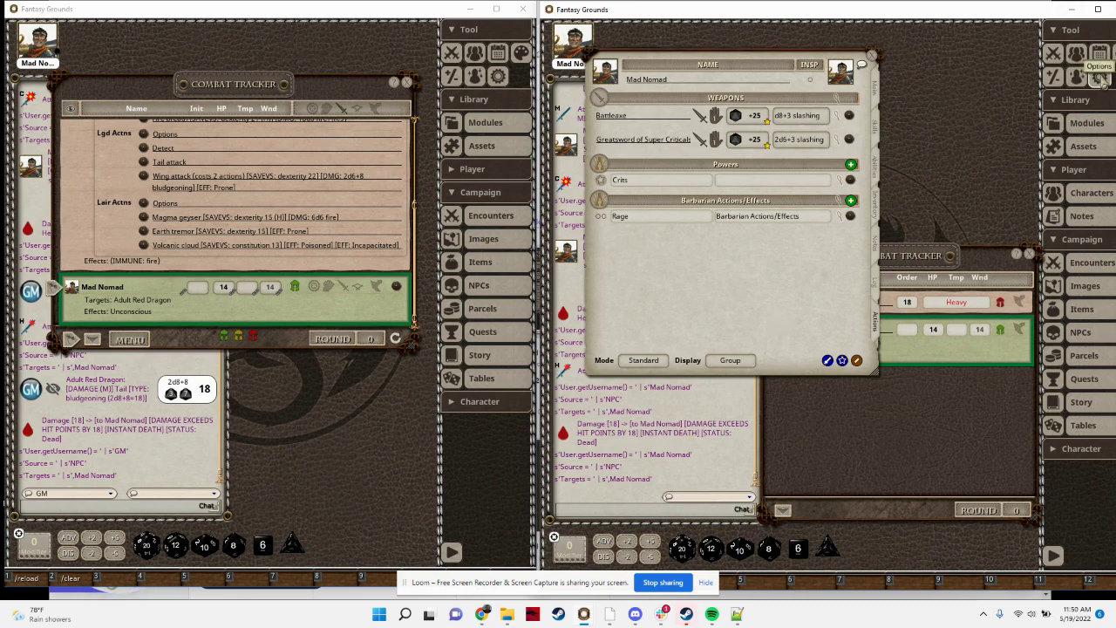
- Open the player's options and enlarge their window to show more settings
{"action": "left_click_drag", "start_coordinate": [862, 179], "coordinate": [861, 90]}
{"action": "scroll", "coordinate": [924, 203], "scroll_direction": "down", "scroll_amount": 4}
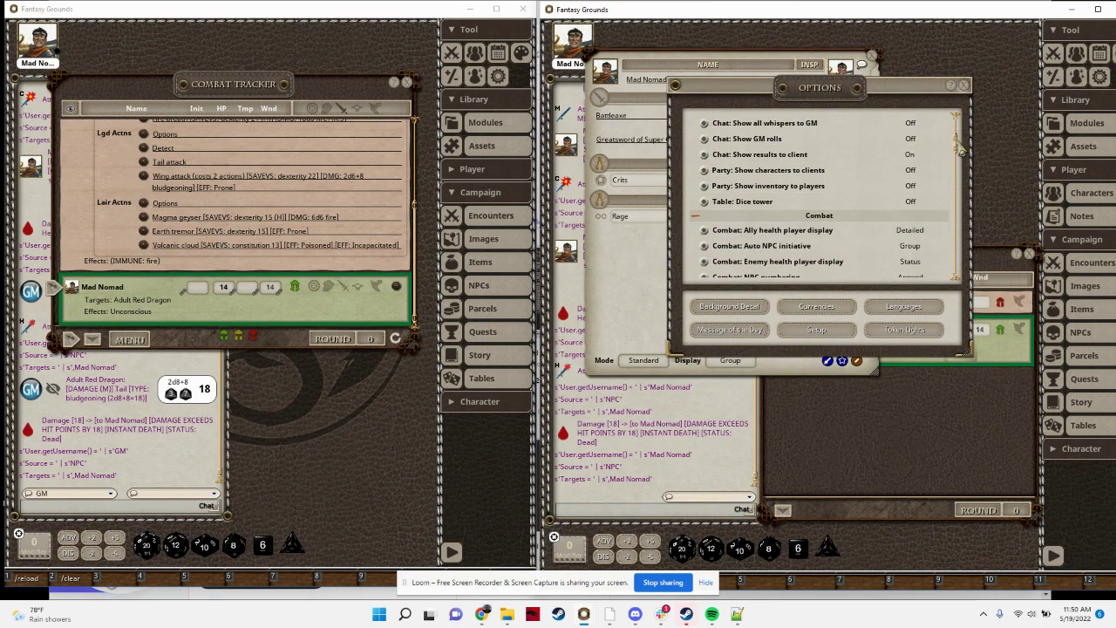
{"action": "left_click_drag", "start_coordinate": [968, 352], "coordinate": [994, 520]}
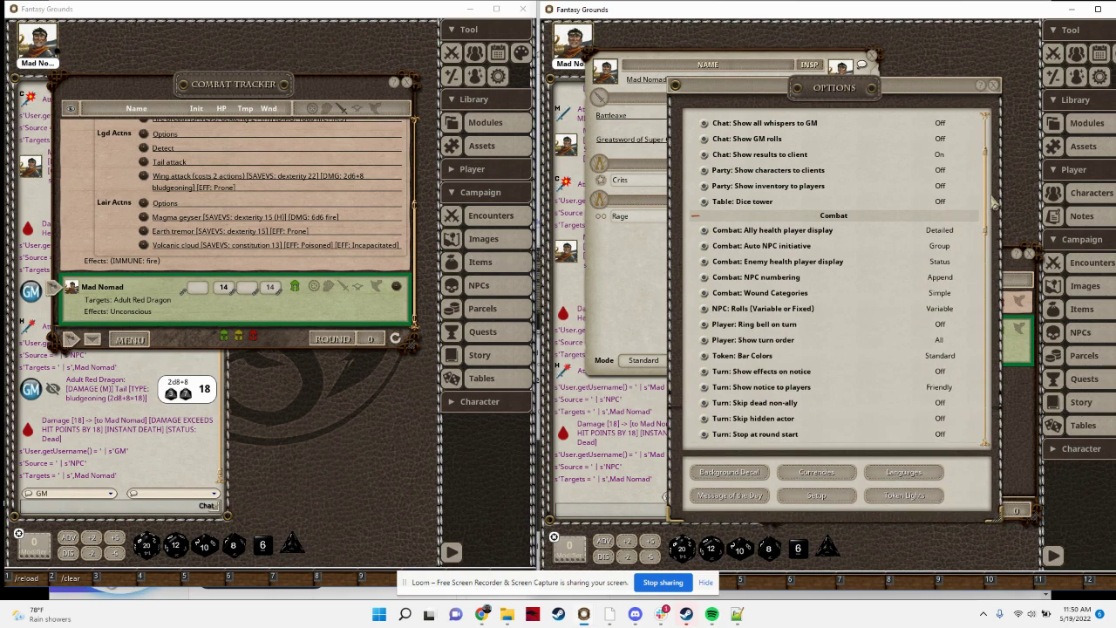
- Examine the MNM Animated Combat settings for the player's own, NPC and other players' hits, crits and damage
{"action": "scroll", "coordinate": [985, 424], "scroll_direction": "down", "scroll_amount": 10}
{"action": "scroll", "coordinate": [815, 174], "scroll_direction": "up", "scroll_amount": 3}
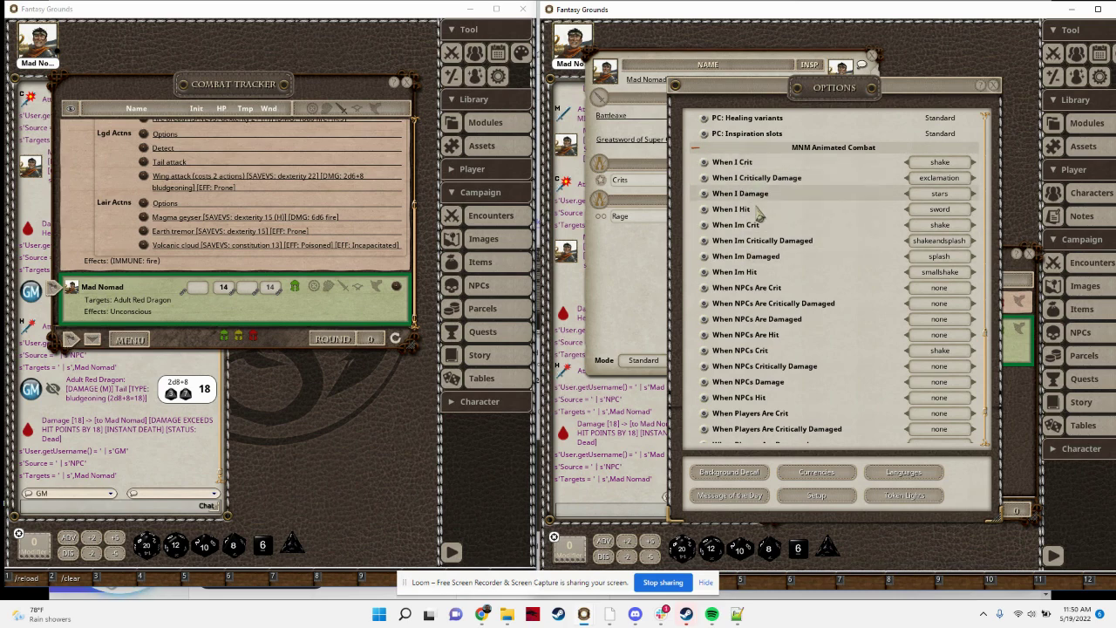
{"action": "scroll", "coordinate": [738, 252], "scroll_direction": "down", "scroll_amount": 1}
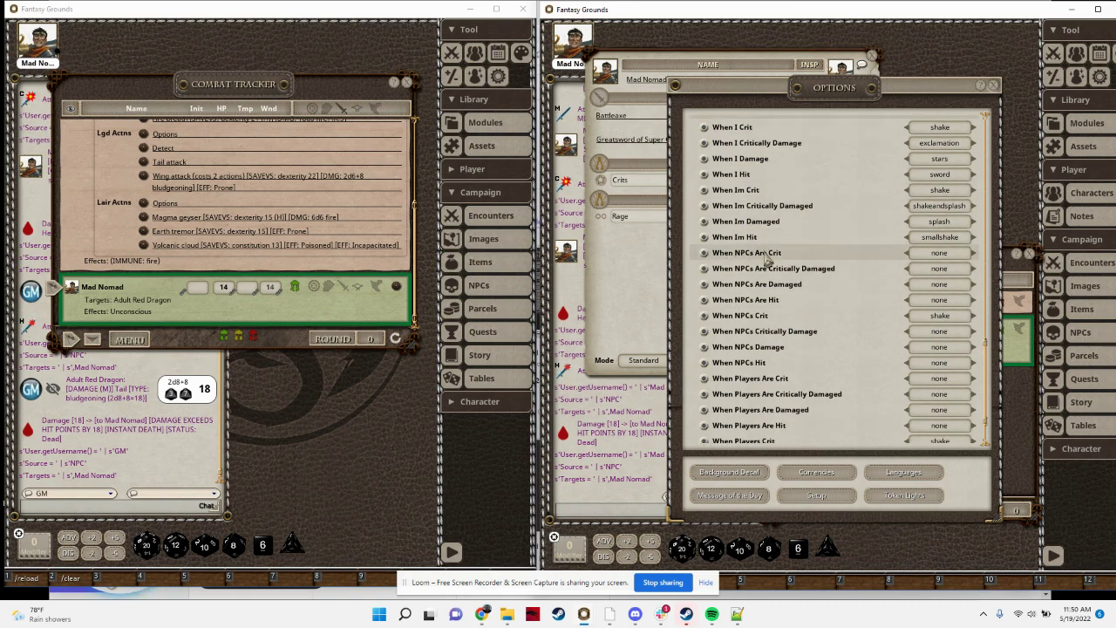
{"action": "scroll", "coordinate": [744, 266], "scroll_direction": "down", "scroll_amount": 1}
{"action": "scroll", "coordinate": [742, 266], "scroll_direction": "down", "scroll_amount": 1}
{"action": "scroll", "coordinate": [758, 336], "scroll_direction": "down", "scroll_amount": 1}
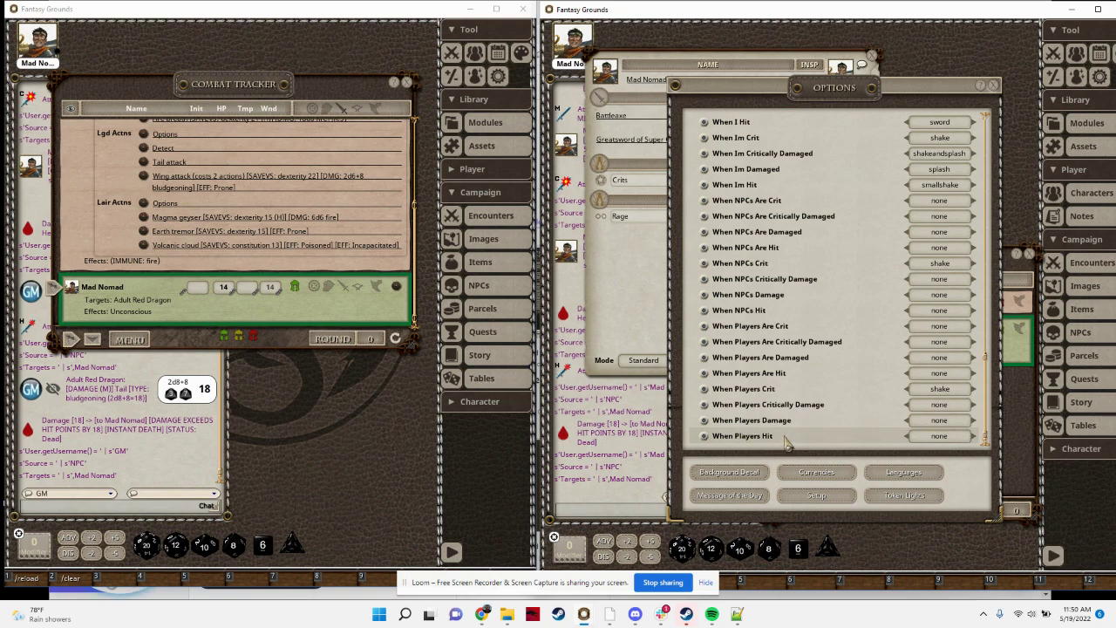
{"action": "scroll", "coordinate": [797, 361], "scroll_direction": "up", "scroll_amount": 6}
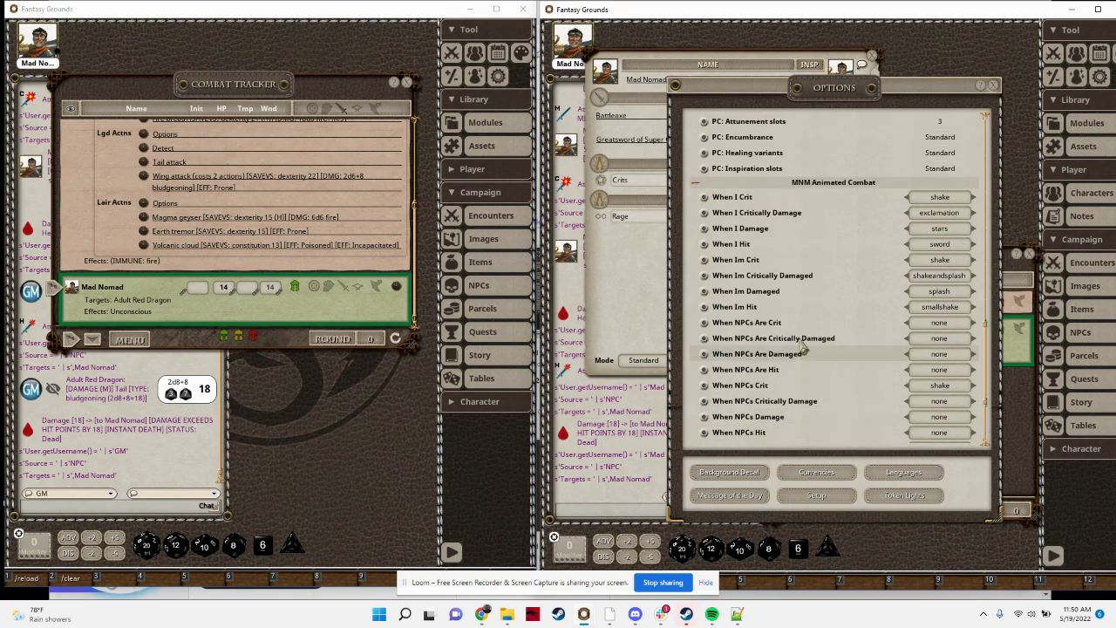
{"action": "scroll", "coordinate": [802, 330], "scroll_direction": "down", "scroll_amount": 3}
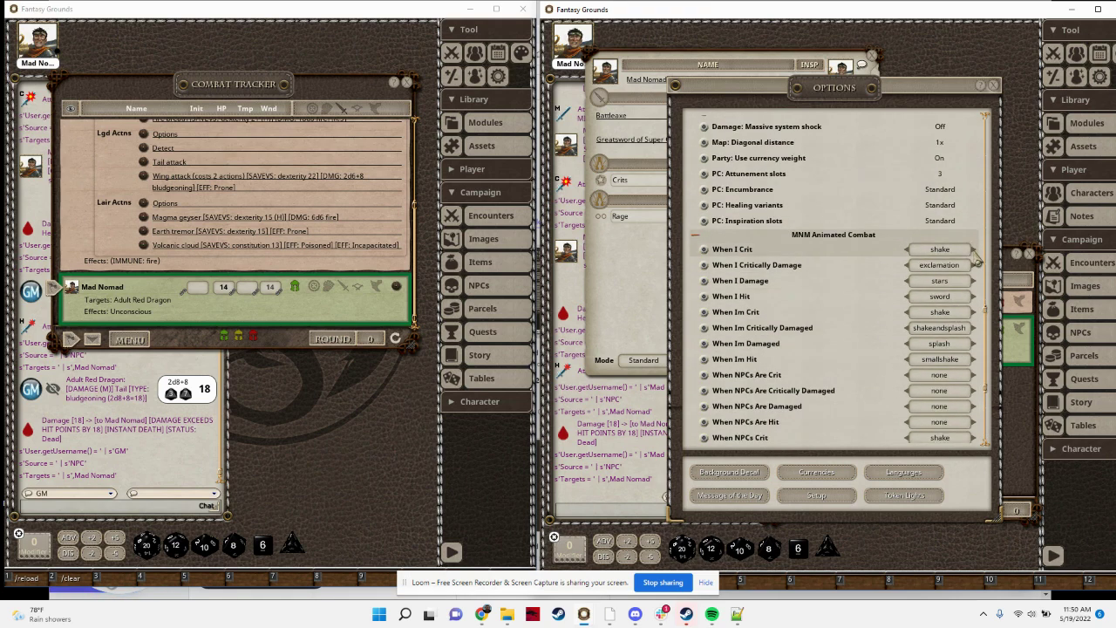
- Set the When I Crit and When I Critically Damage animations to none
{"action": "left_click", "coordinate": [974, 251]}
{"action": "left_click", "coordinate": [974, 251]}
{"action": "left_click", "coordinate": [973, 251]}
{"action": "scroll", "coordinate": [975, 260], "scroll_direction": "down", "scroll_amount": 1}
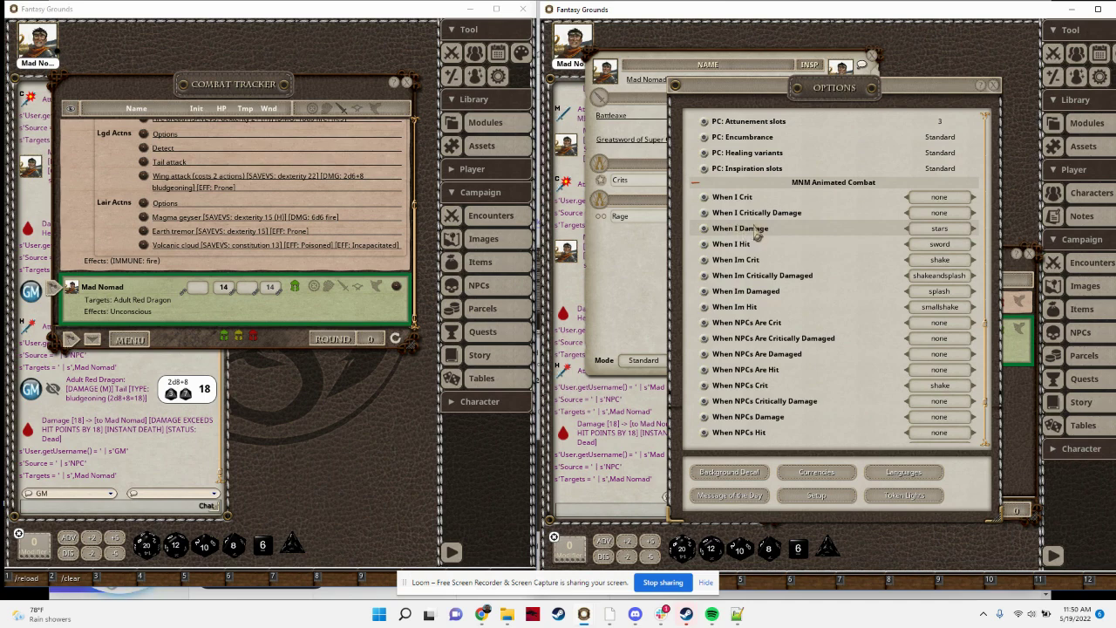
- Set the When I Damage animation to smallshake and test it by rolling Greatsword of Super Criticals damage against the dragon
{"action": "left_click", "coordinate": [975, 230]}
{"action": "left_click", "coordinate": [975, 230]}
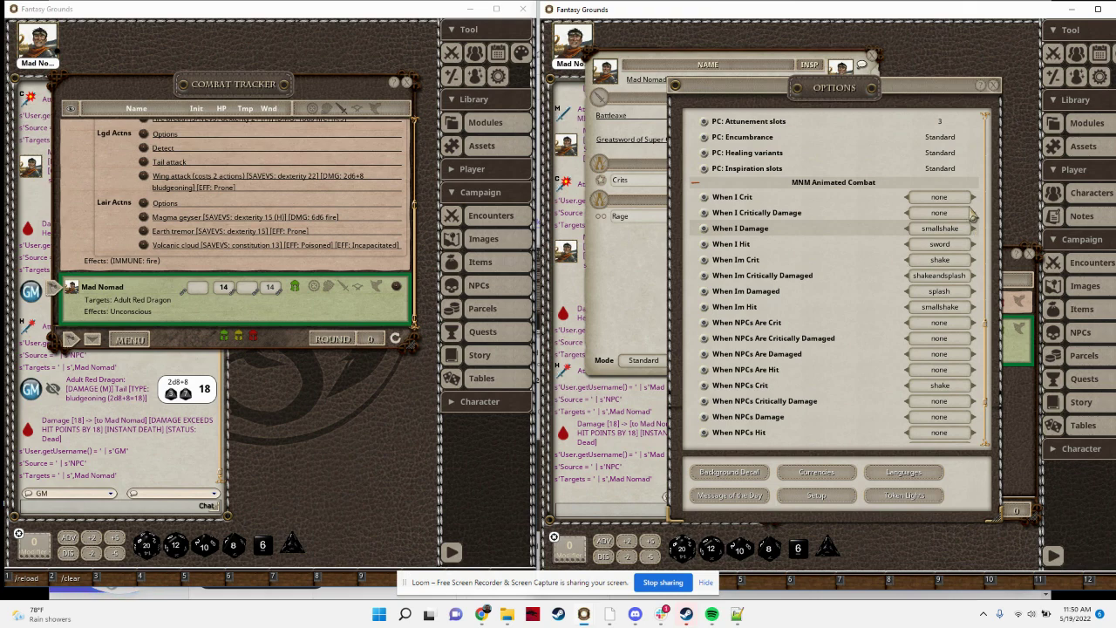
{"action": "left_click_drag", "start_coordinate": [860, 92], "coordinate": [1043, 127]}
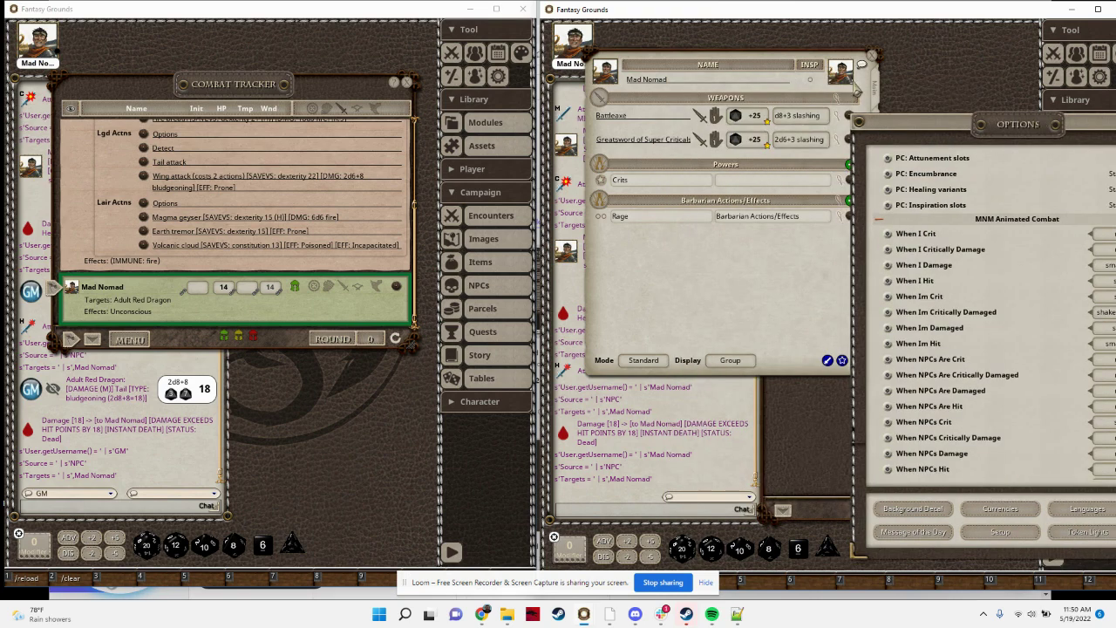
{"action": "left_click", "coordinate": [815, 56]}
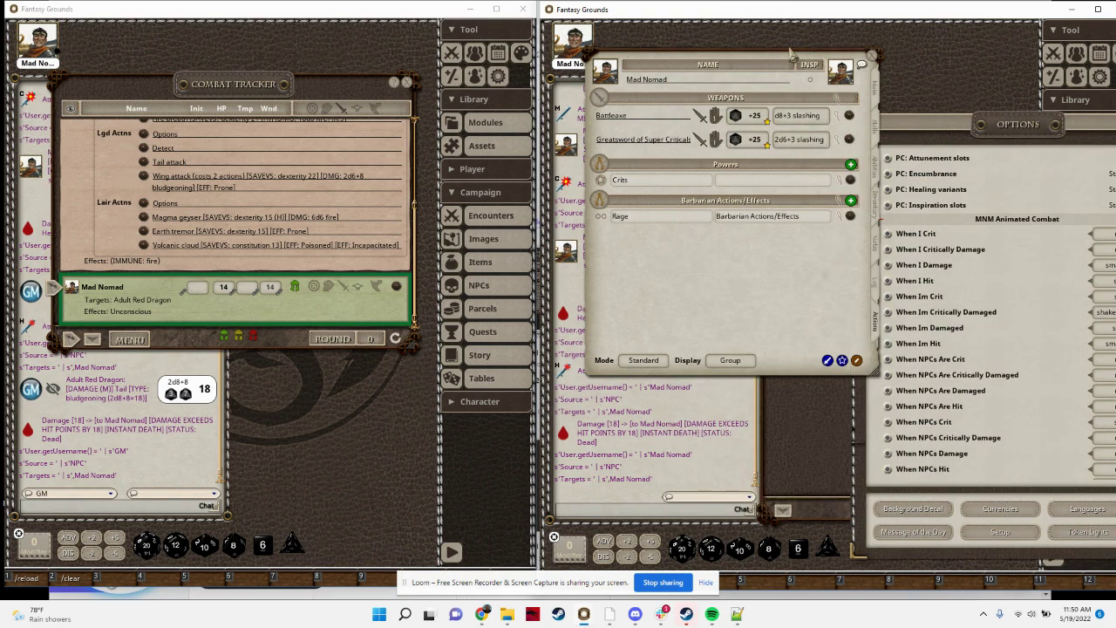
{"action": "double_click", "coordinate": [800, 140]}
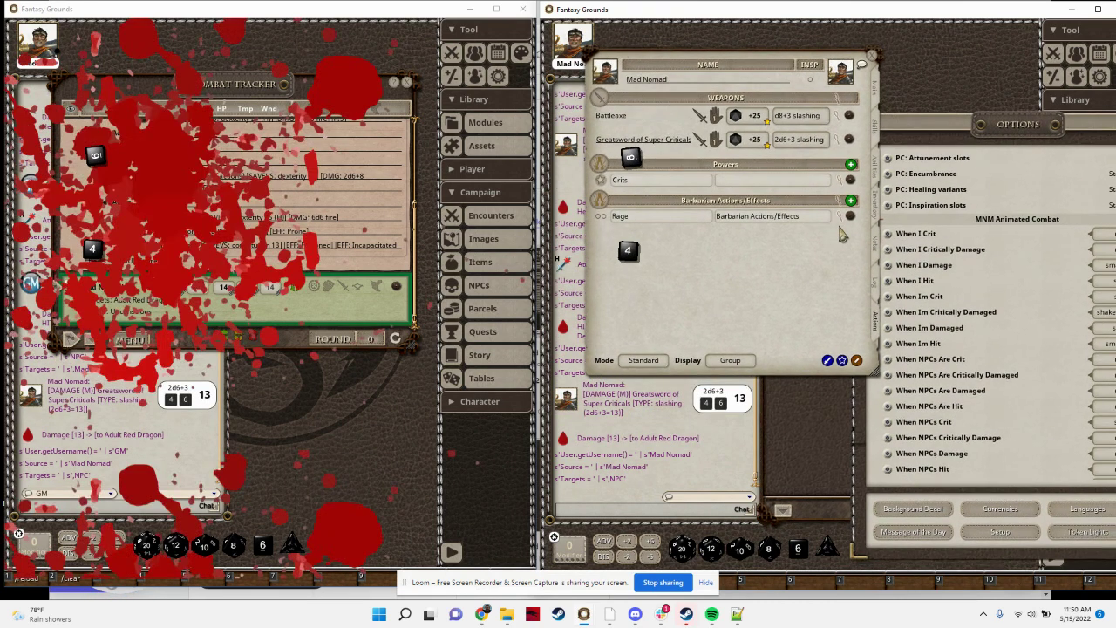
- Set the When I Damage animation to shake and roll the greatsword's damage again to test it
{"action": "left_click_drag", "start_coordinate": [1049, 141], "coordinate": [1025, 114]}
{"action": "left_click", "coordinate": [1097, 249]}
{"action": "left_click", "coordinate": [852, 320]}
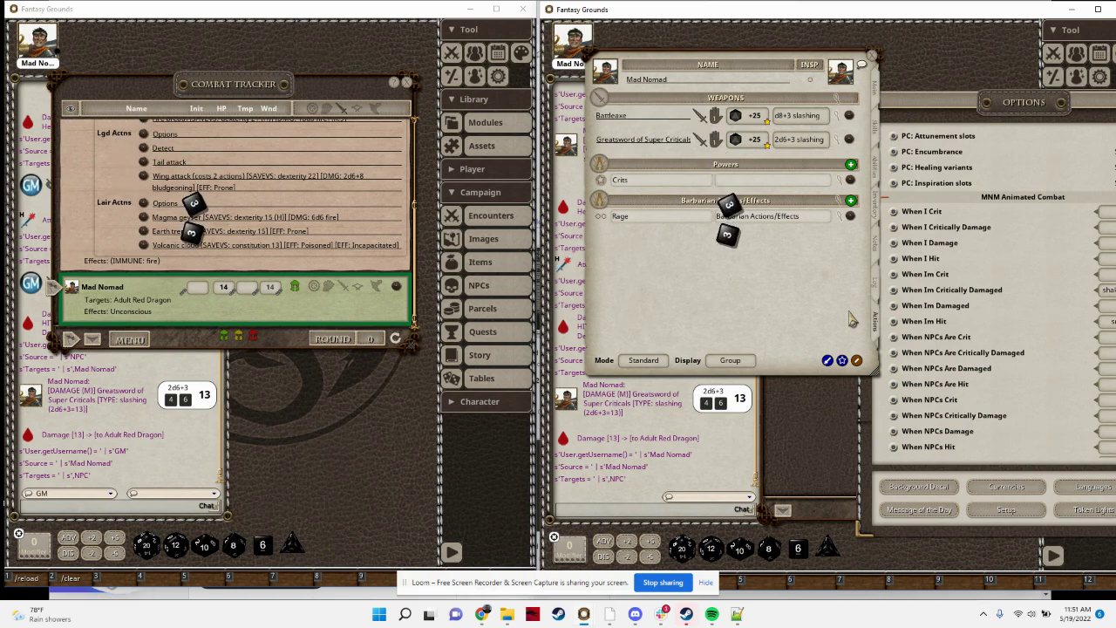
- Bring the options back into full view and set the When I Damage animation to exclamation
{"action": "left_click_drag", "start_coordinate": [1016, 103], "coordinate": [870, 106]}
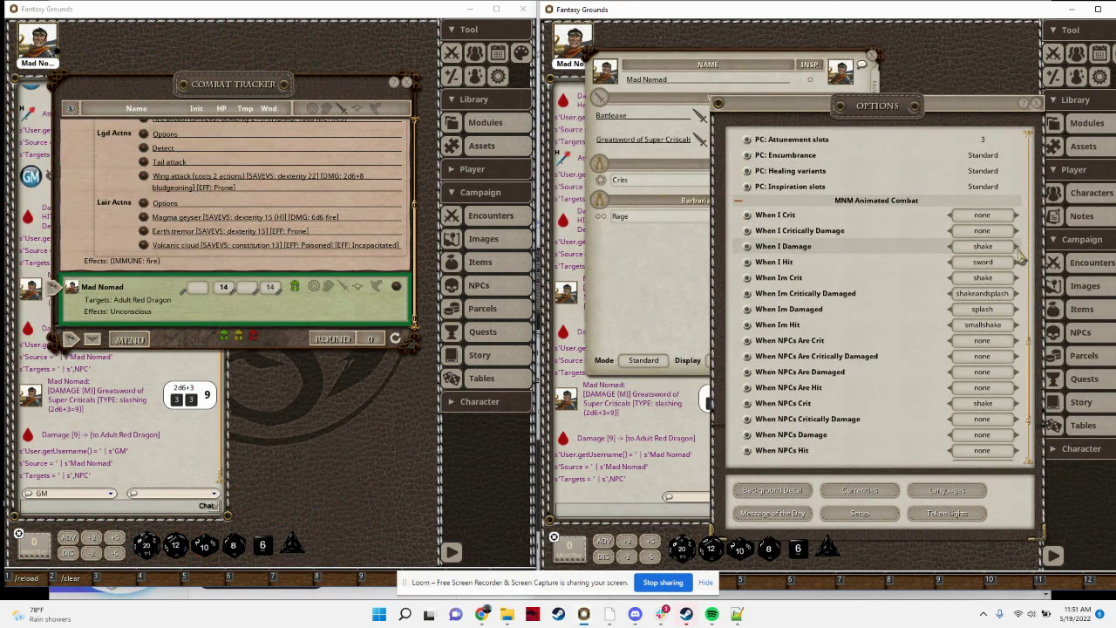
{"action": "left_click", "coordinate": [1018, 247]}
{"action": "left_click", "coordinate": [1018, 248]}
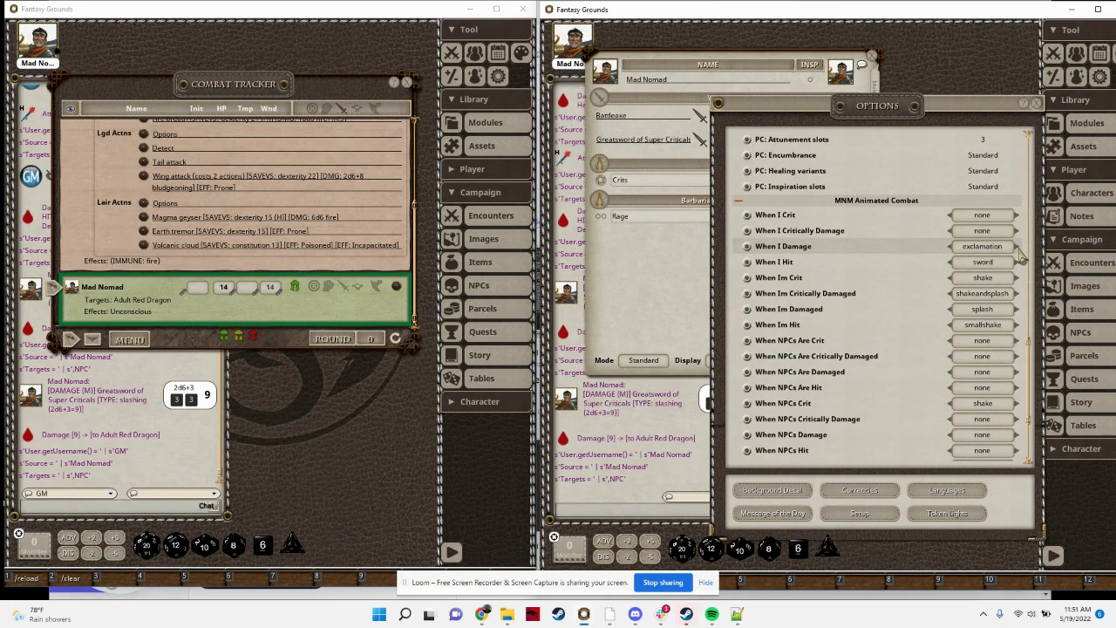